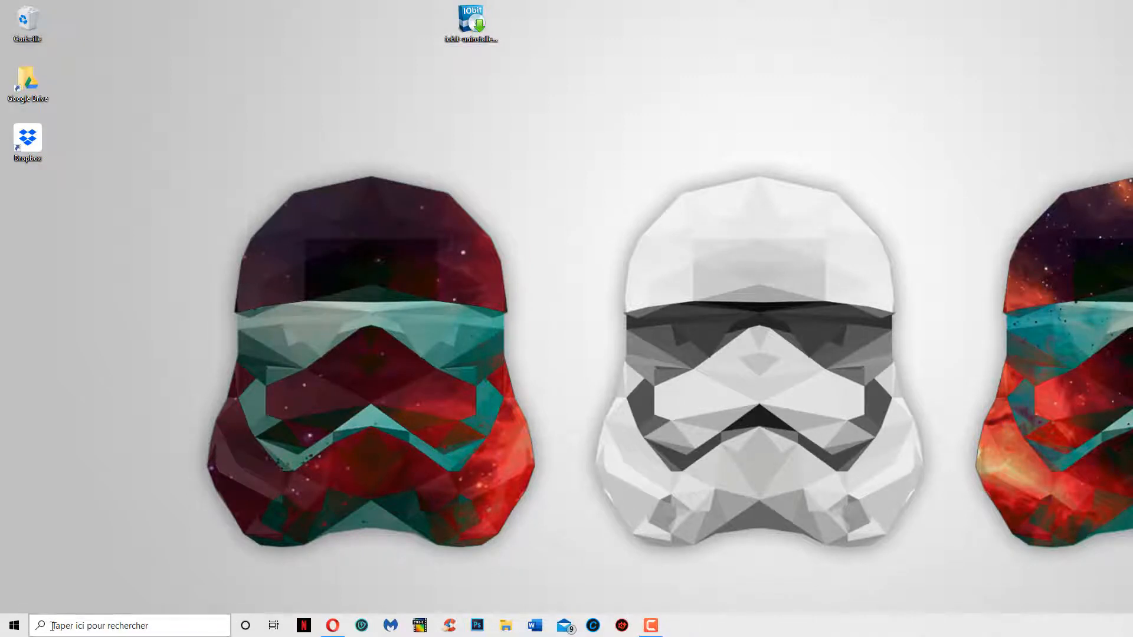
- Open the Windows "Ajouter ou supprimer des programmes" settings and look through the installed applications down to the CCleaner entry
left_click(112, 628)
type("de")
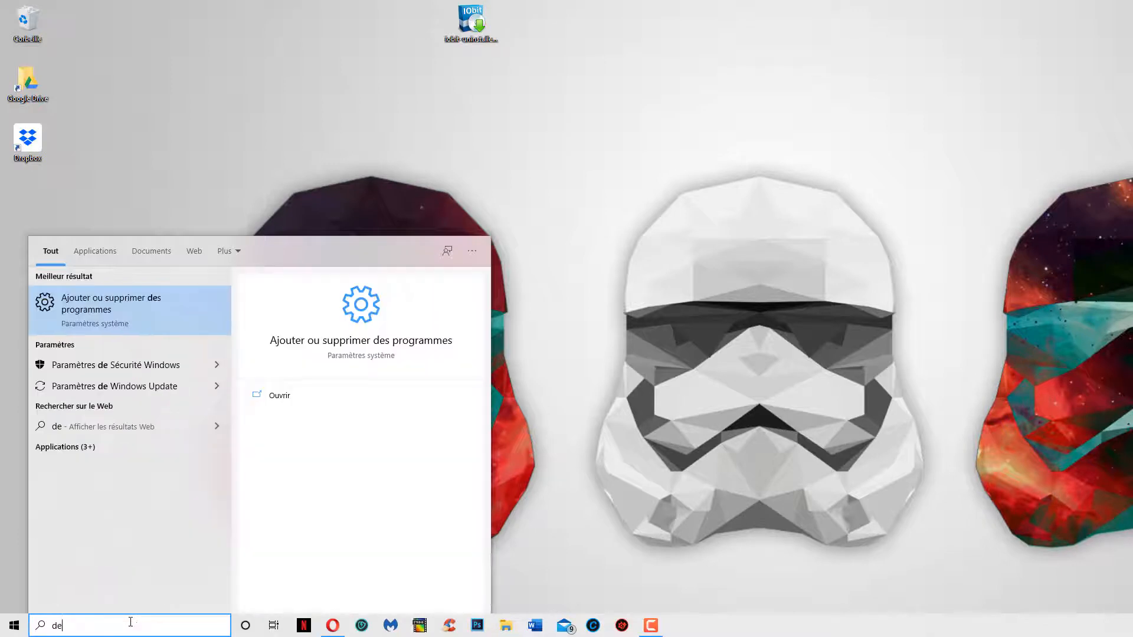
type("s")
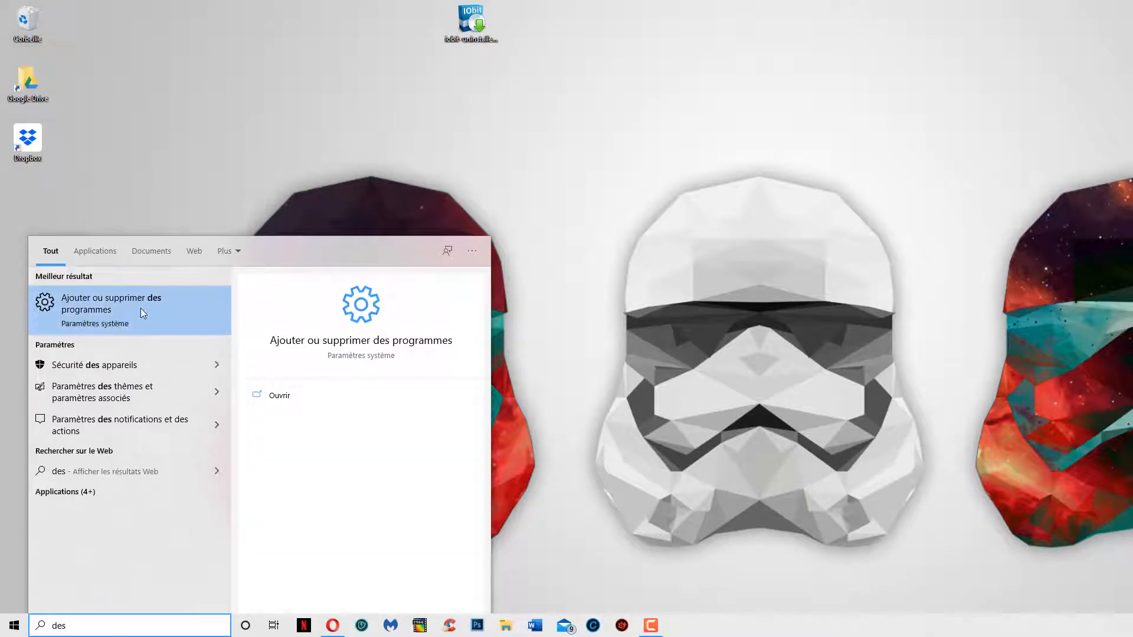
left_click(125, 300)
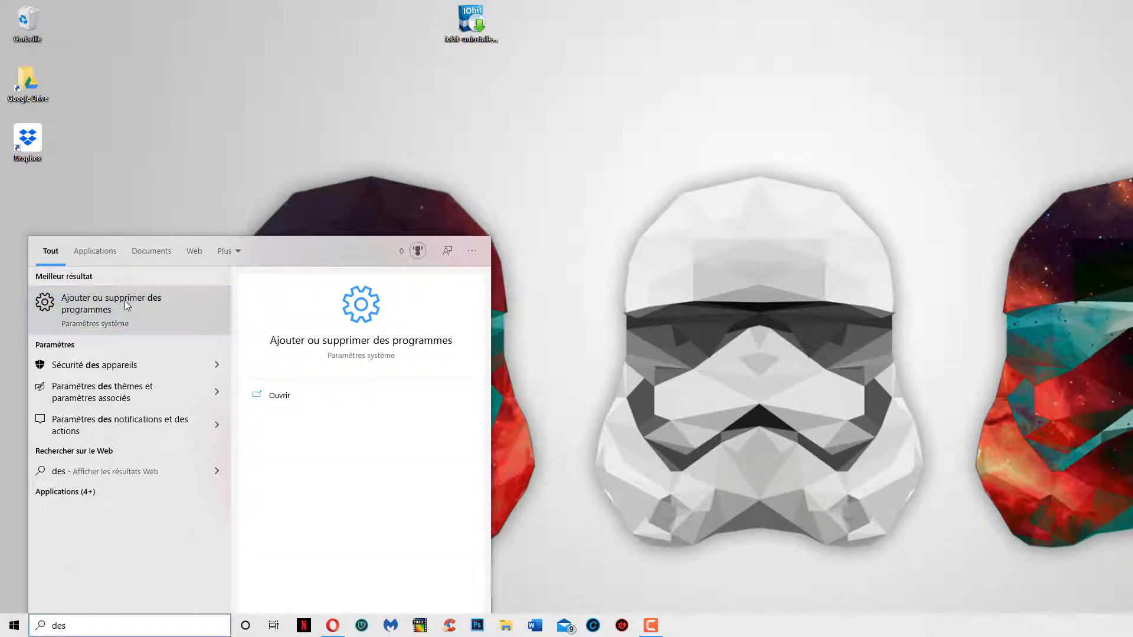
scroll(555, 406, "down", 10)
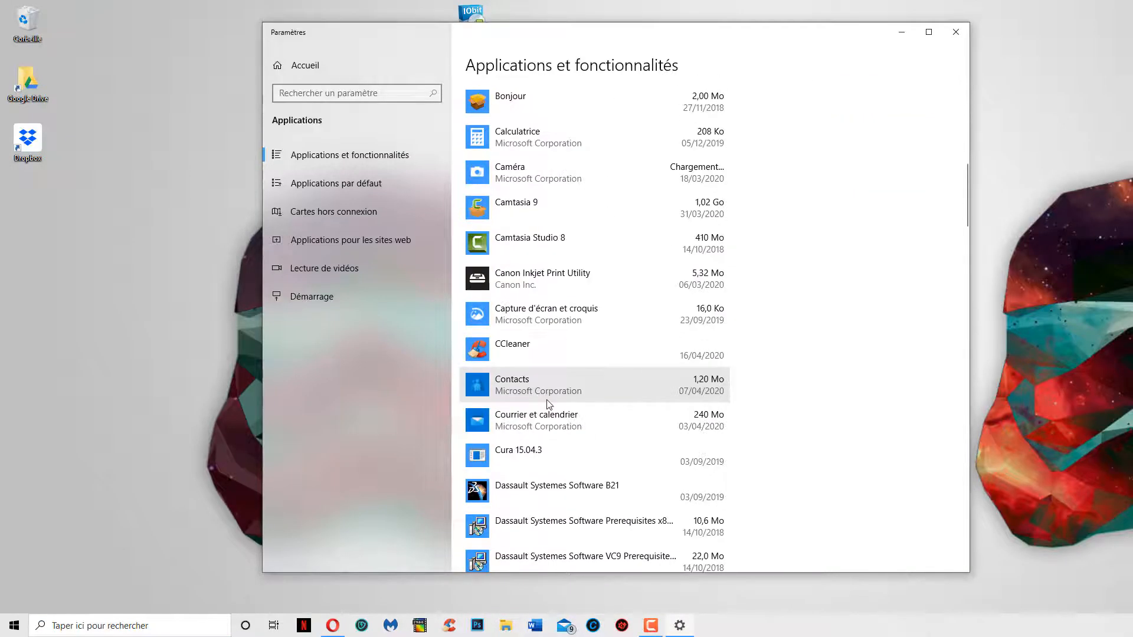
left_click(583, 348)
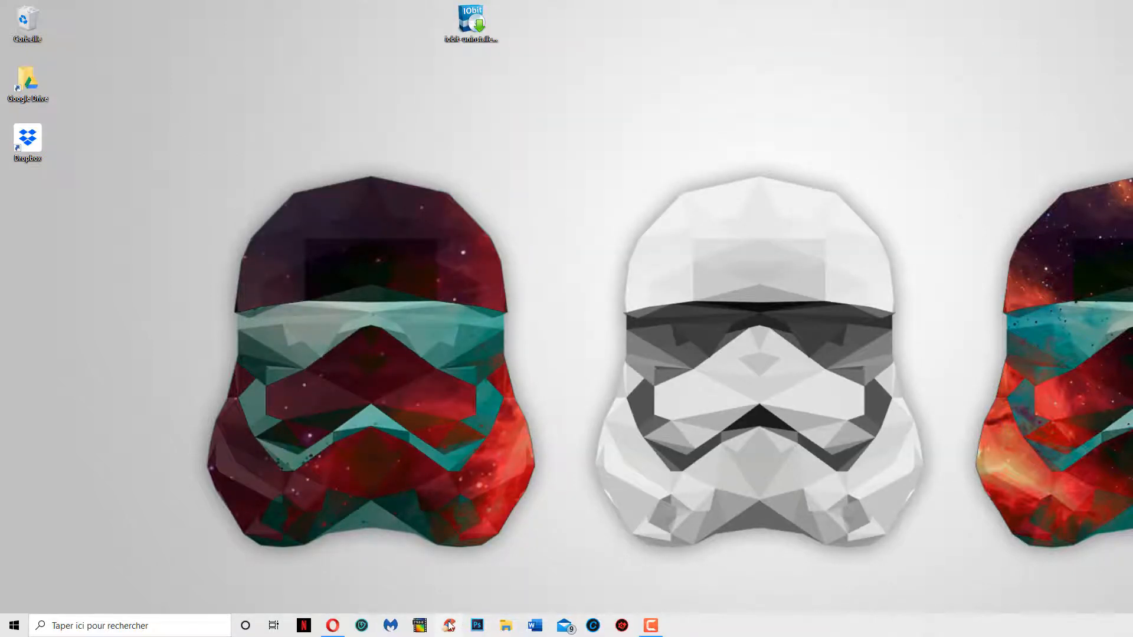
- Switch to CCleaner, look through the programs in its uninstall tool, and select VLC media player
left_click(451, 625)
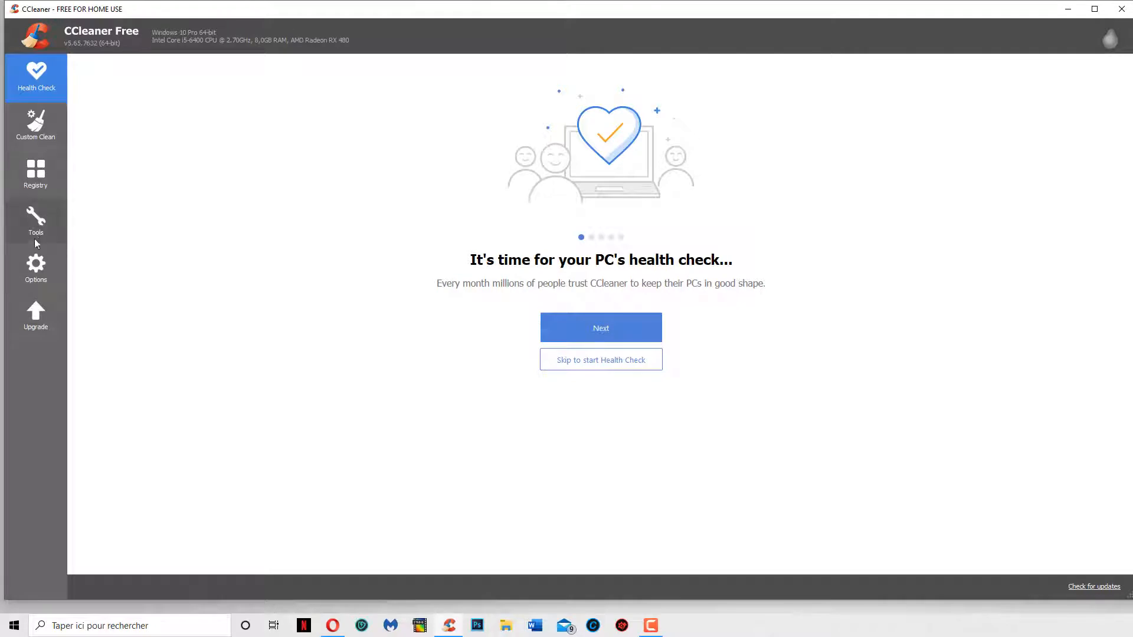
left_click(30, 223)
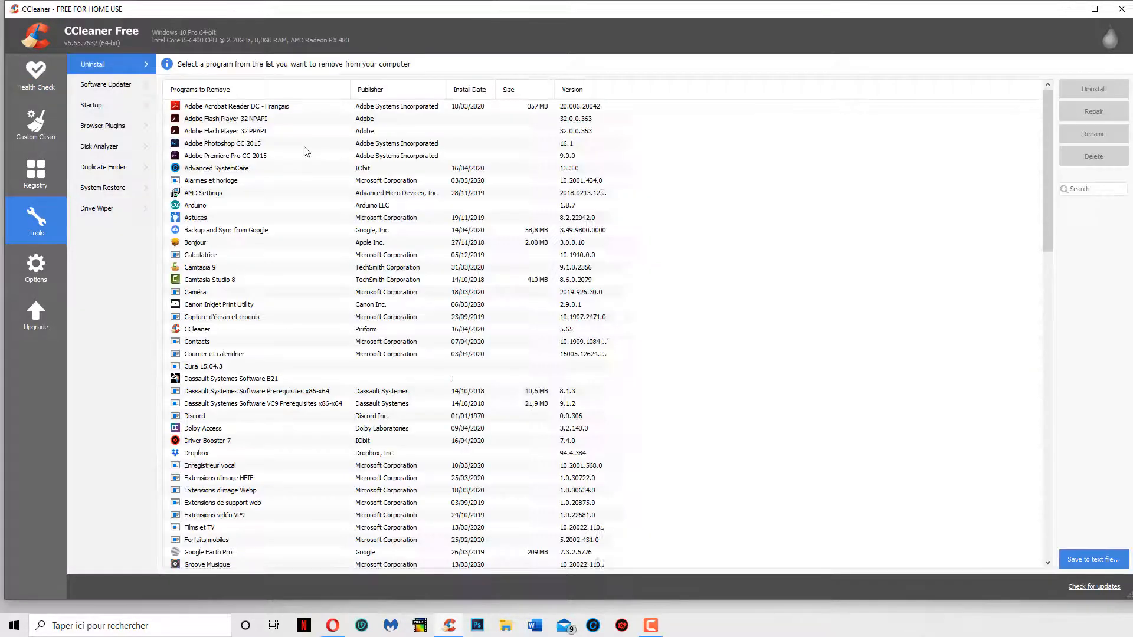
scroll(305, 151, "down", 7)
scroll(306, 151, "down", 15)
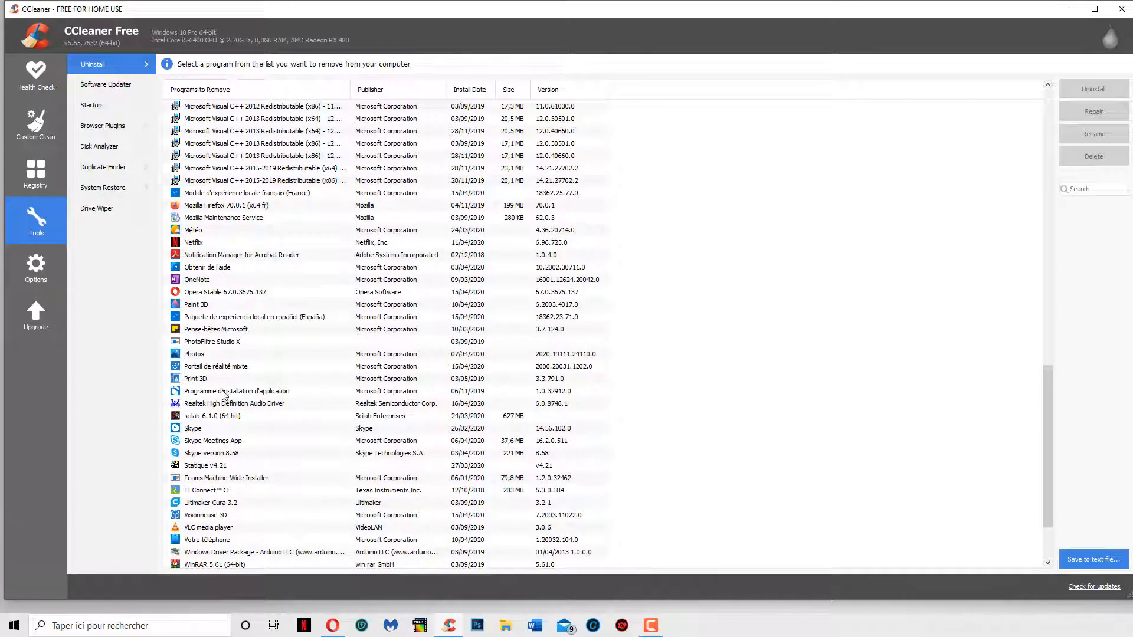
left_click(206, 530)
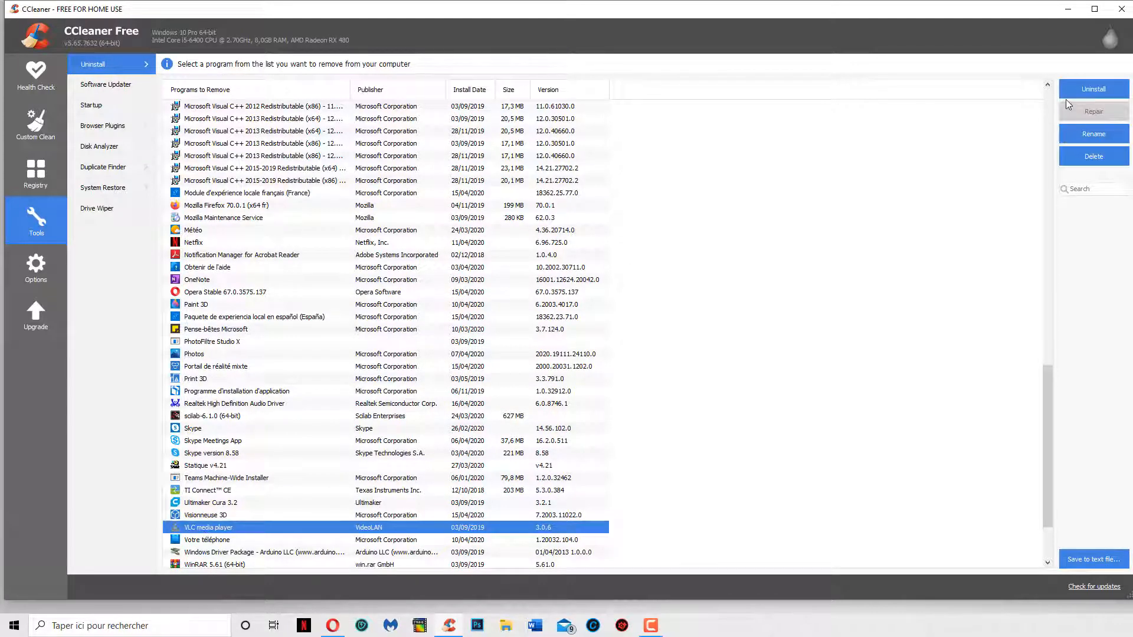
left_click(1123, 97)
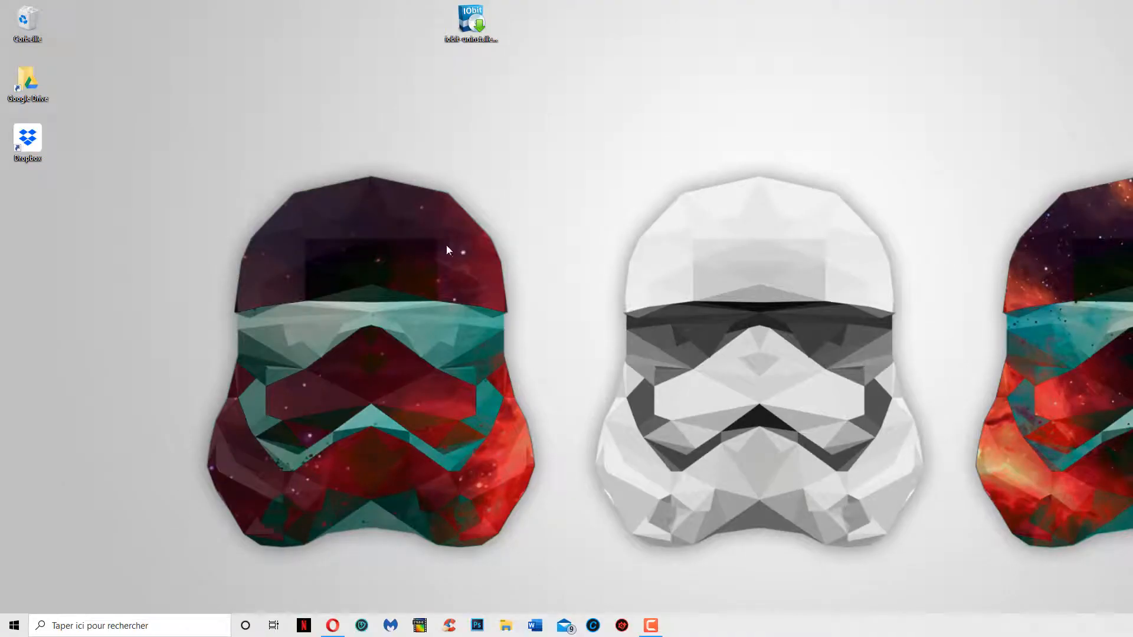
- View the IObit Uninstaller 9 Free download page in the Opera browser
double_click(473, 24)
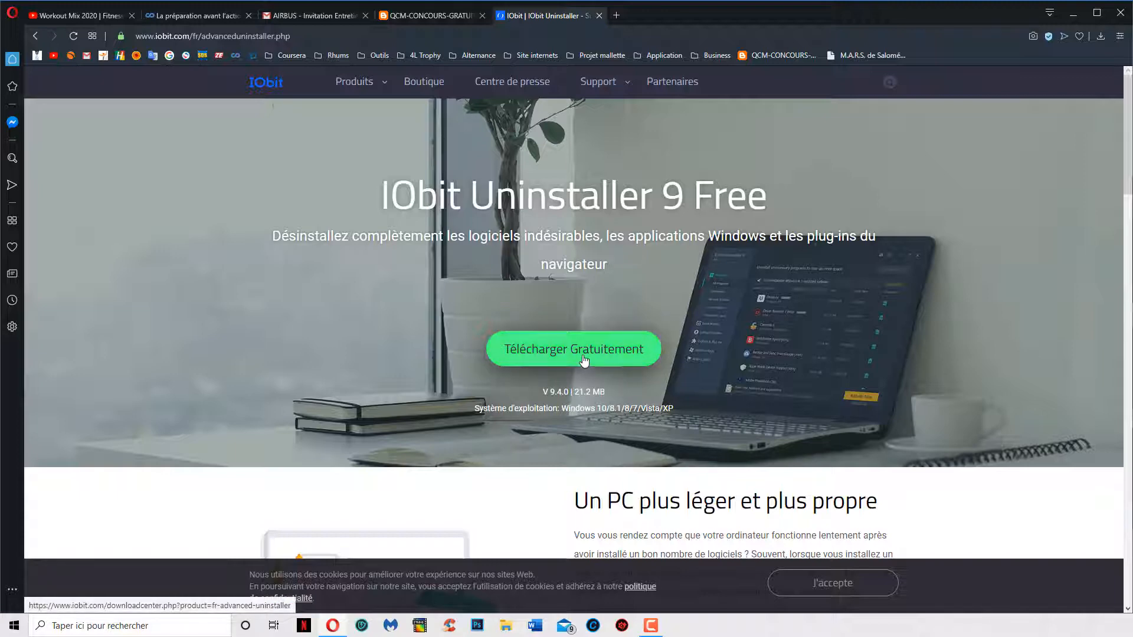
scroll(588, 367, "down", 6)
scroll(584, 371, "up", 6)
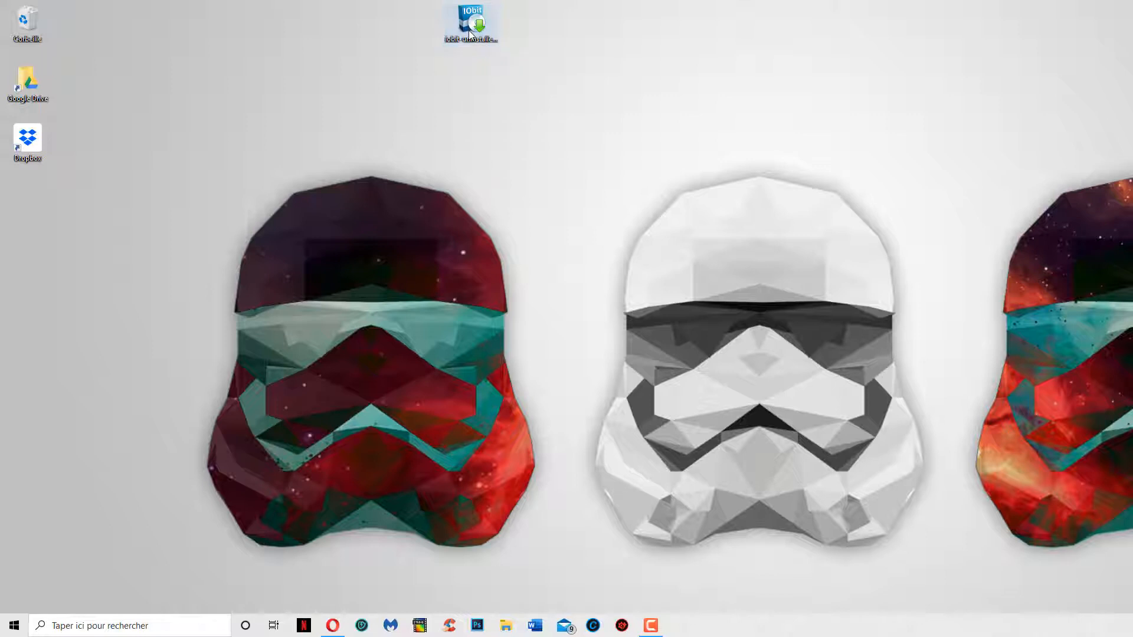
- Launch the IObit Uninstaller setup file from the desktop, browse the available installer languages, and keep Français
double_click(469, 30)
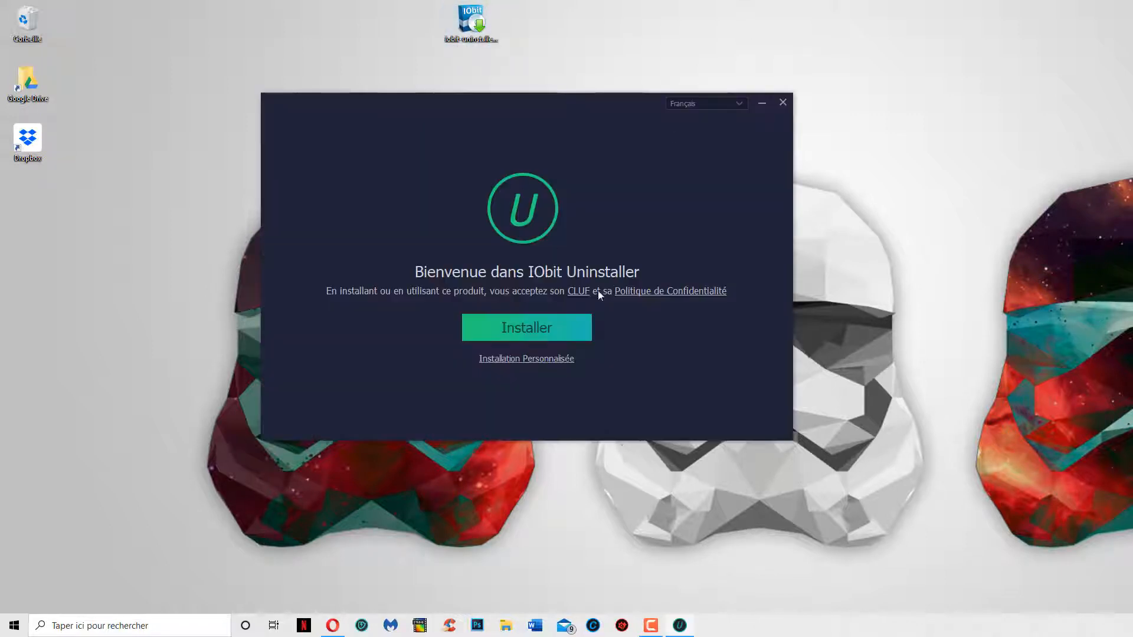
left_click(733, 105)
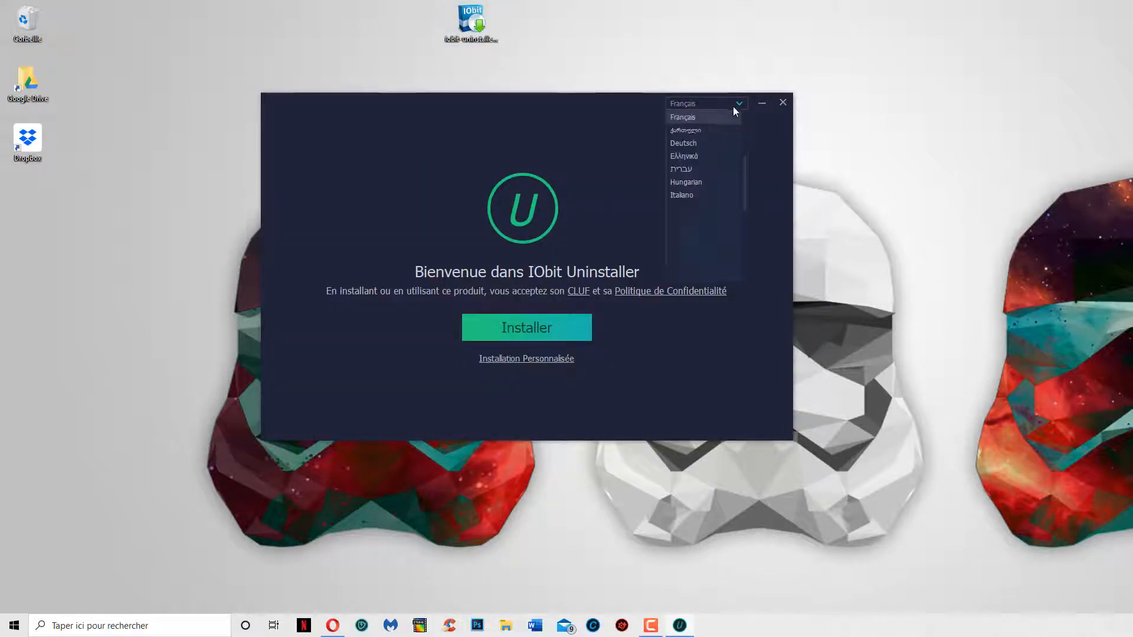
scroll(718, 165, "down", 5)
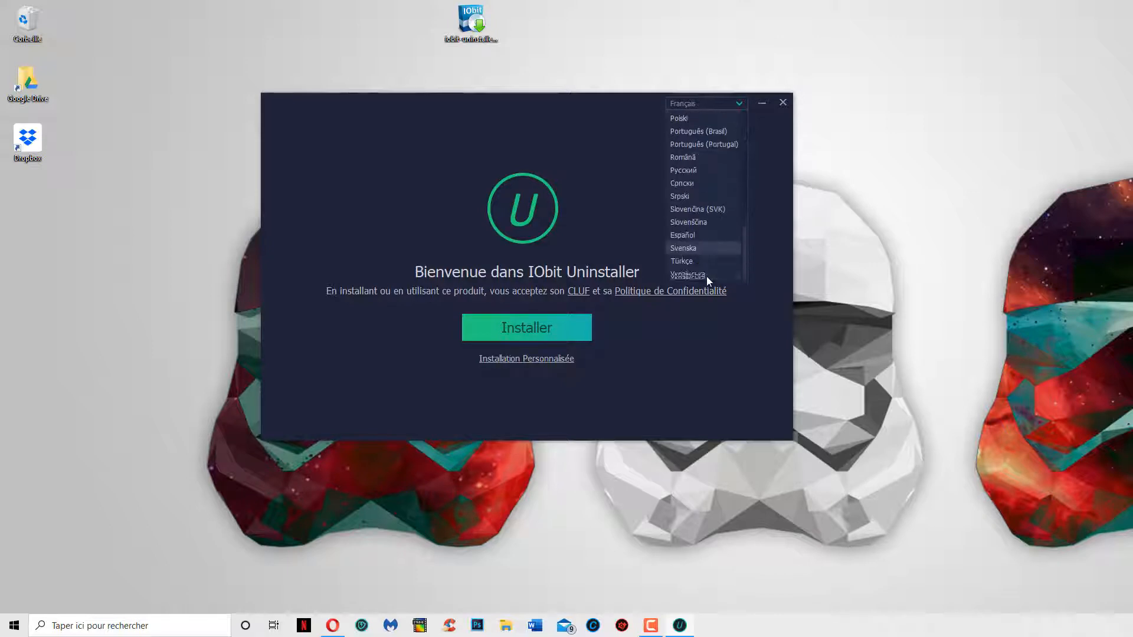
scroll(729, 158, "up", 8)
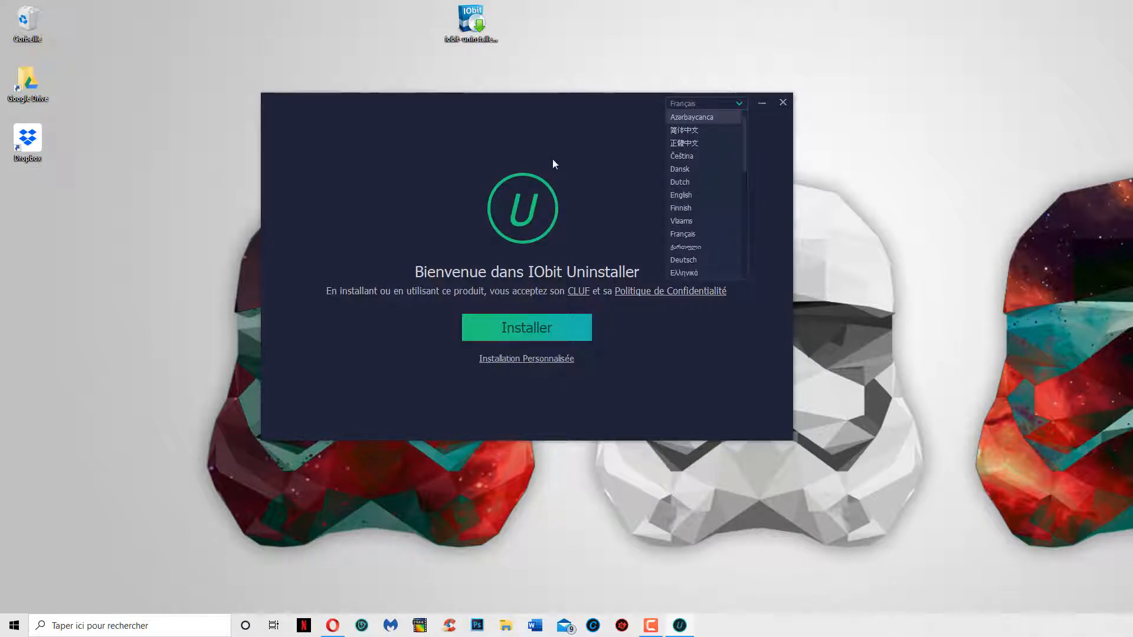
left_click_drag(554, 164, 559, 161)
left_click(725, 98)
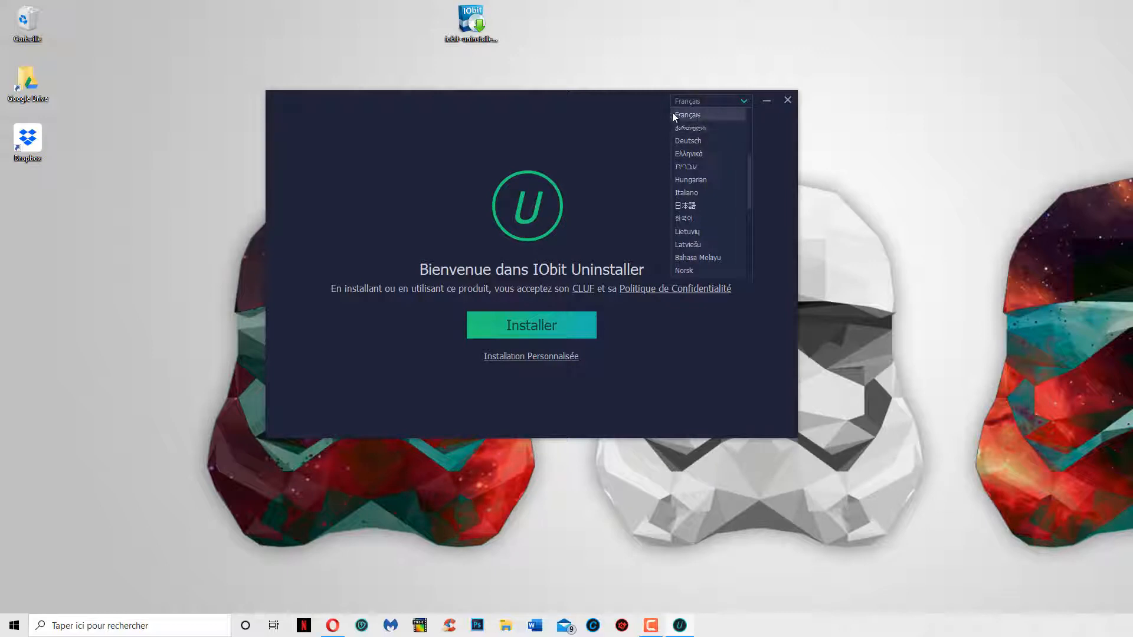
left_click(547, 304)
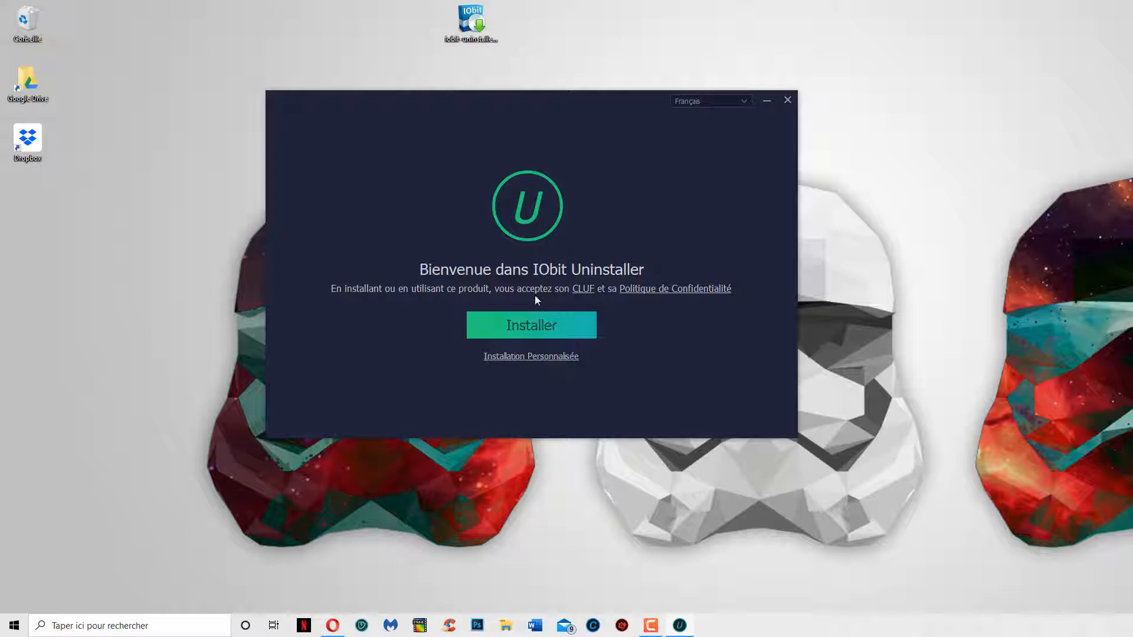
- Install IObit Uninstaller, declining the Dashlane offer and the newsletter subscription, and finish the setup so the program starts
left_click(527, 324)
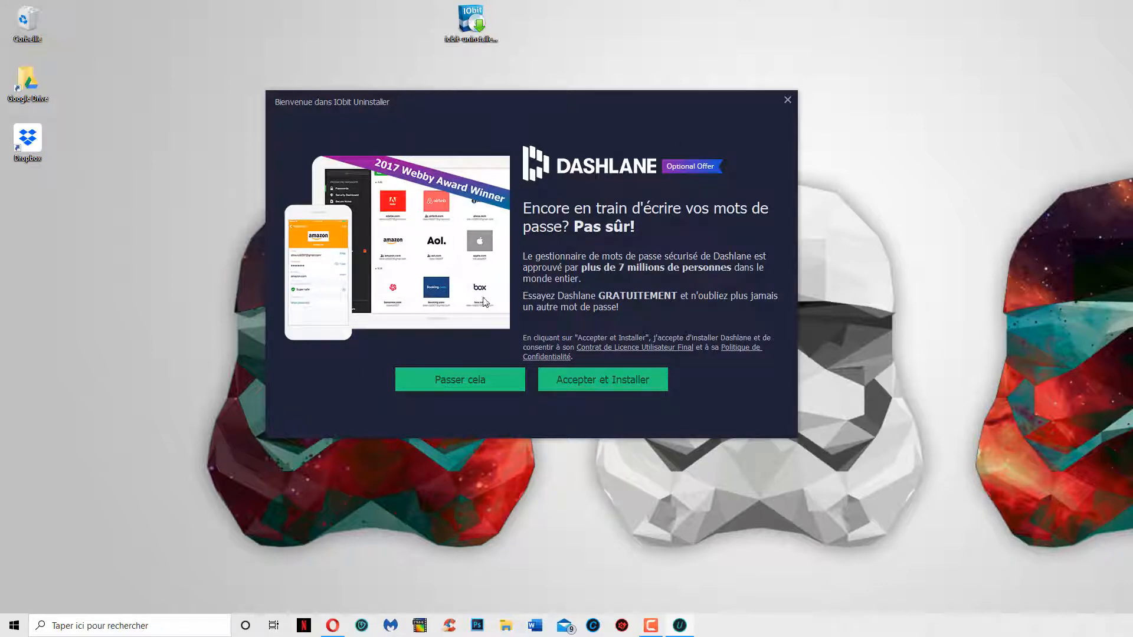
left_click(449, 380)
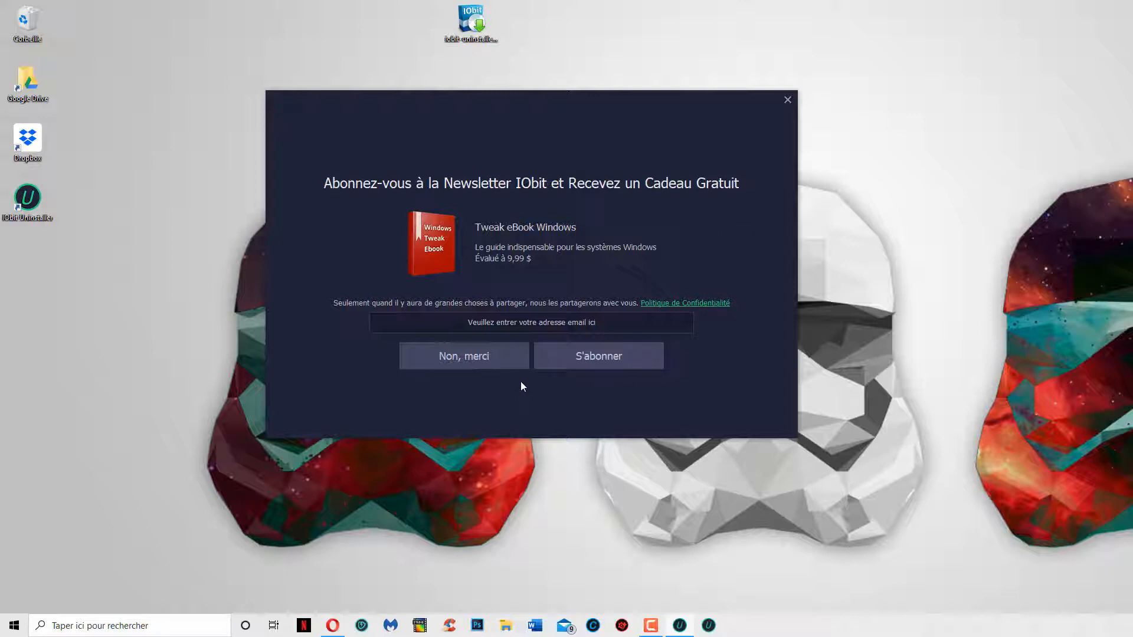
left_click(444, 360)
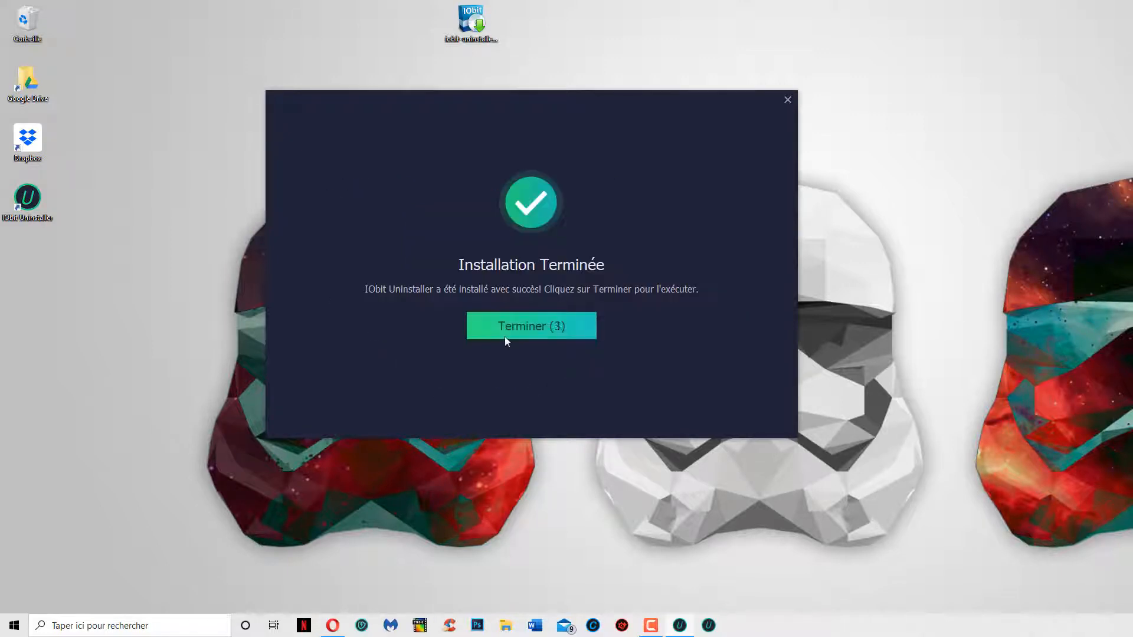
left_click(505, 336)
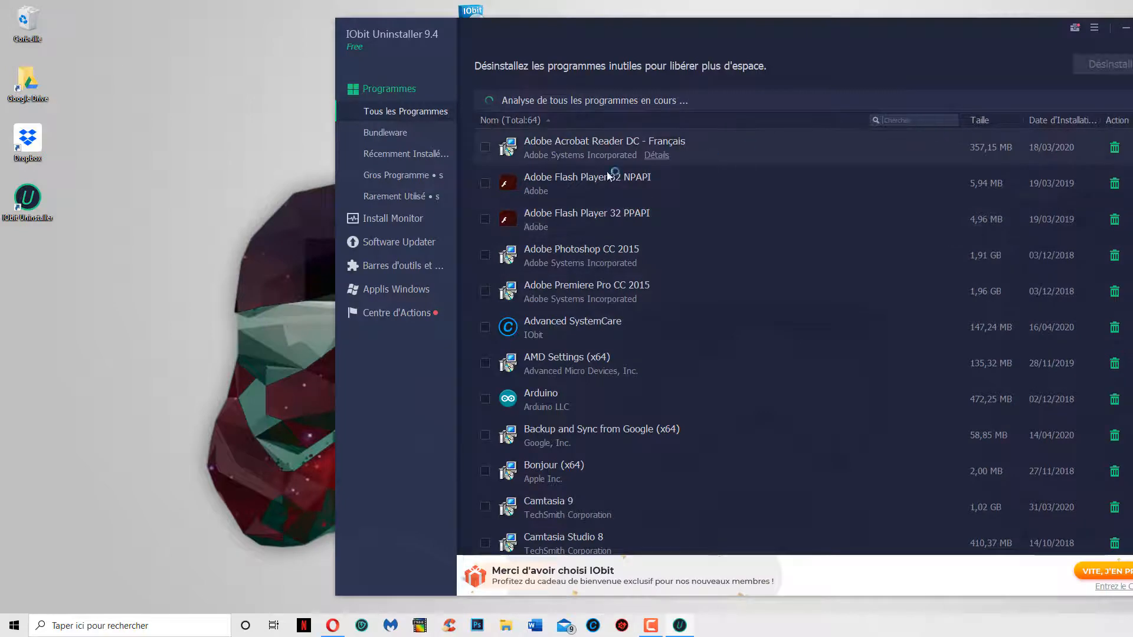
- Reposition the IObit Uninstaller window and look through the full list of installed programs
left_click_drag(719, 34, 540, 24)
scroll(636, 230, "down", 5)
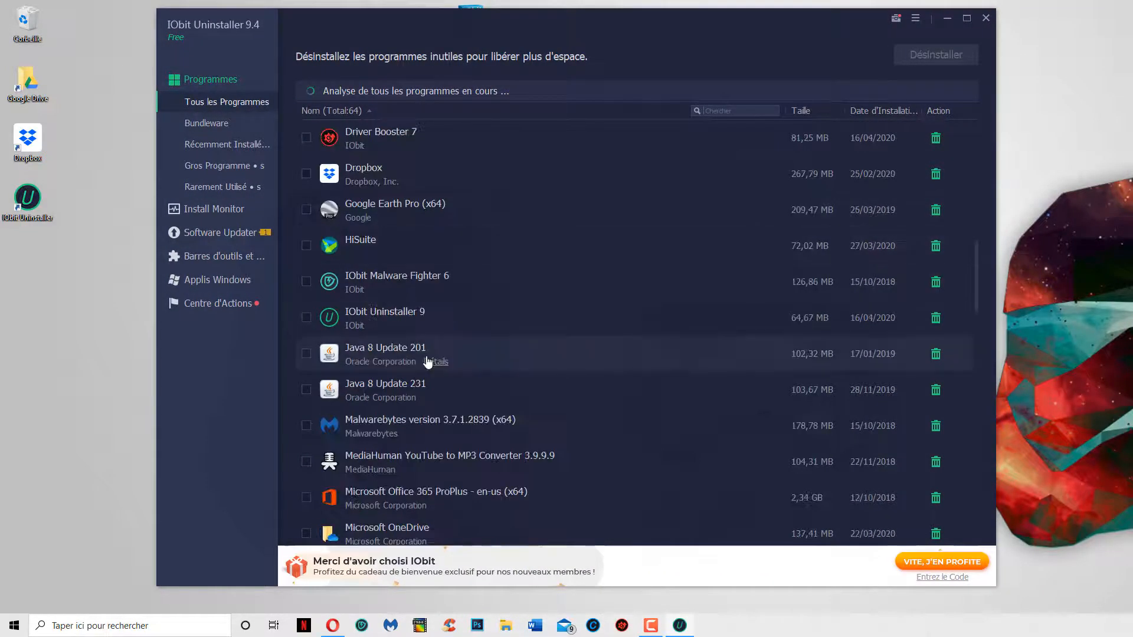
scroll(427, 361, "down", 5)
scroll(427, 361, "up", 9)
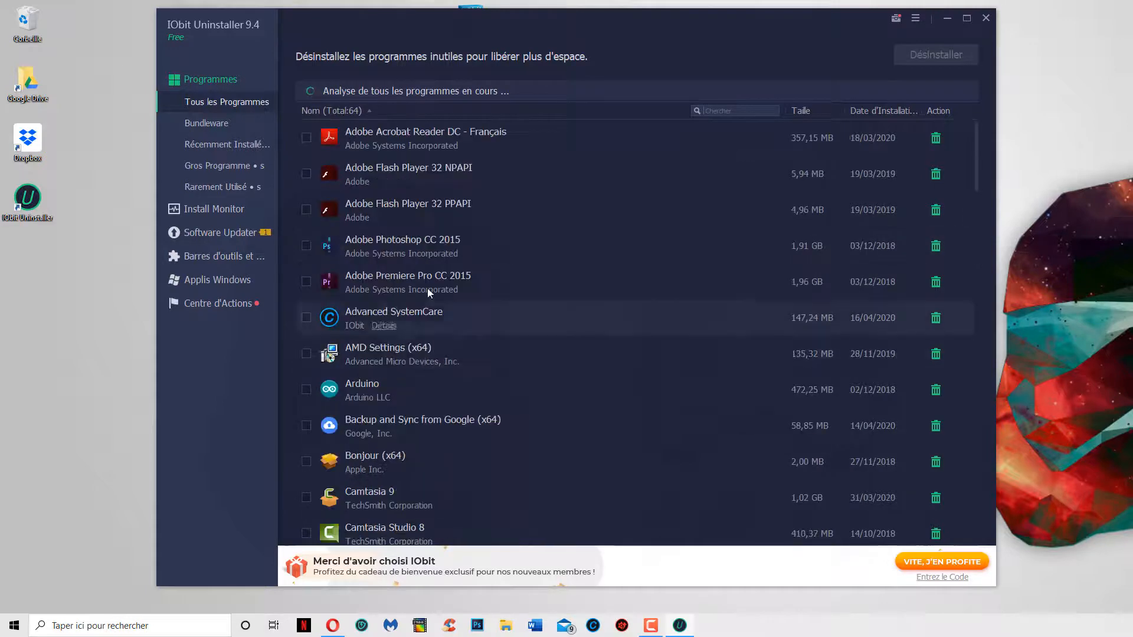
scroll(378, 329, "down", 10)
scroll(378, 332, "up", 4)
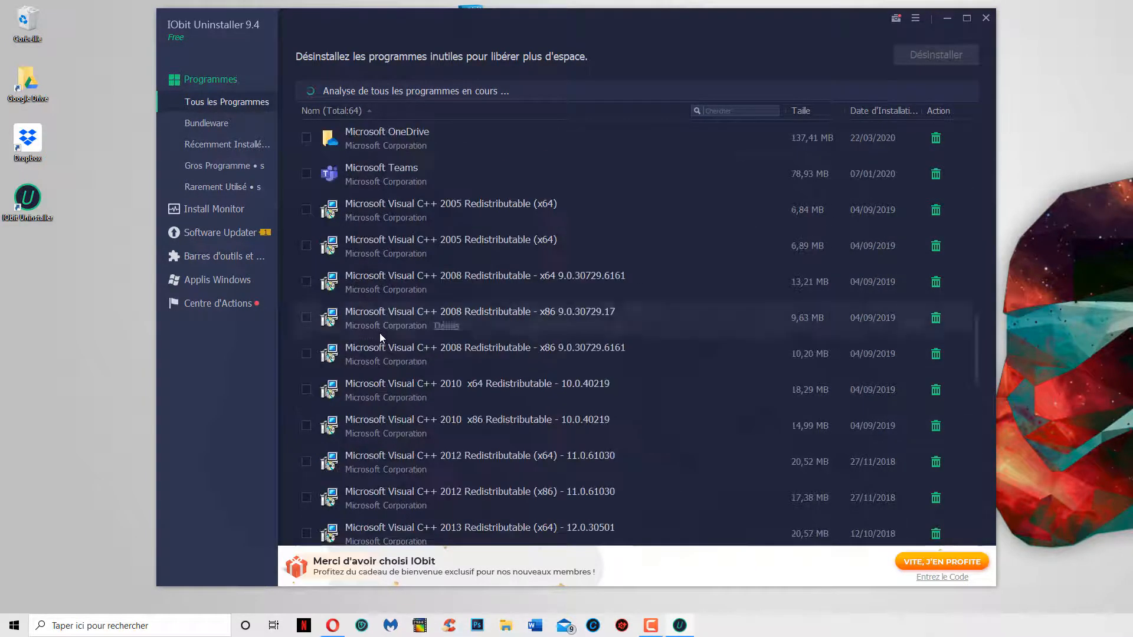
scroll(380, 333, "up", 6)
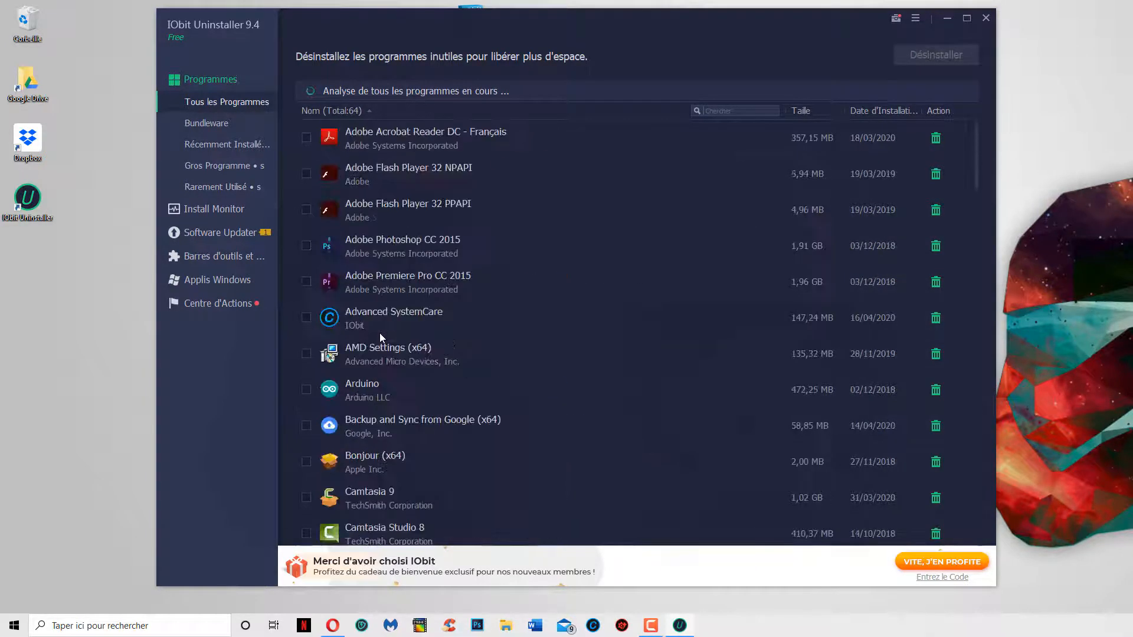
- Sort the program list by size, and finally by installation date with the oldest programs first
left_click(807, 111)
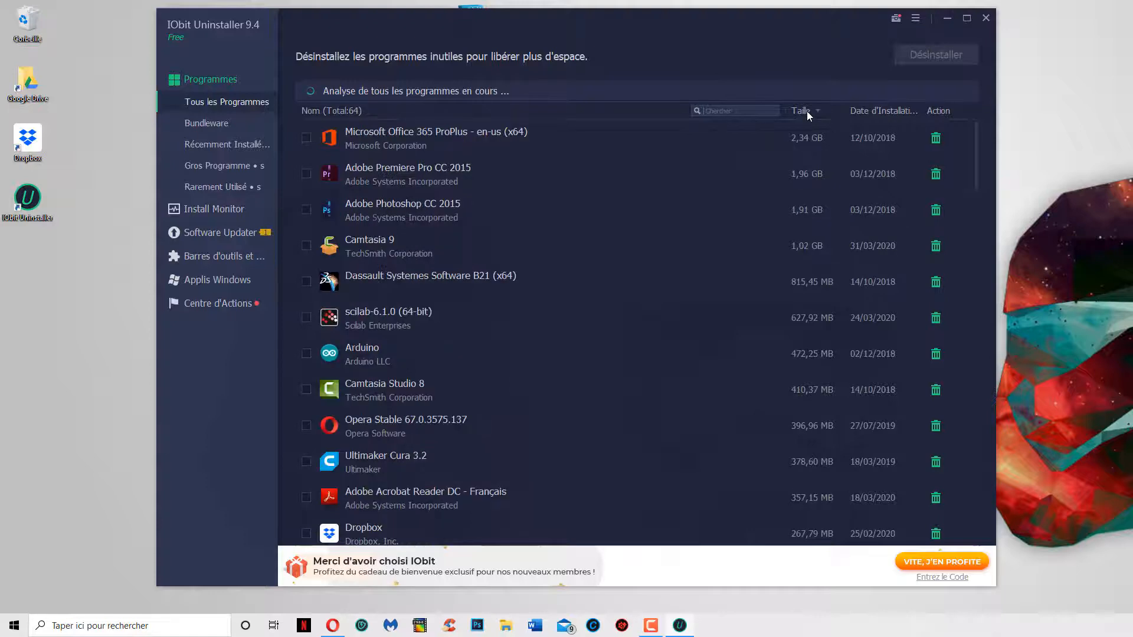
left_click(882, 110)
left_click(882, 110)
left_click(882, 110)
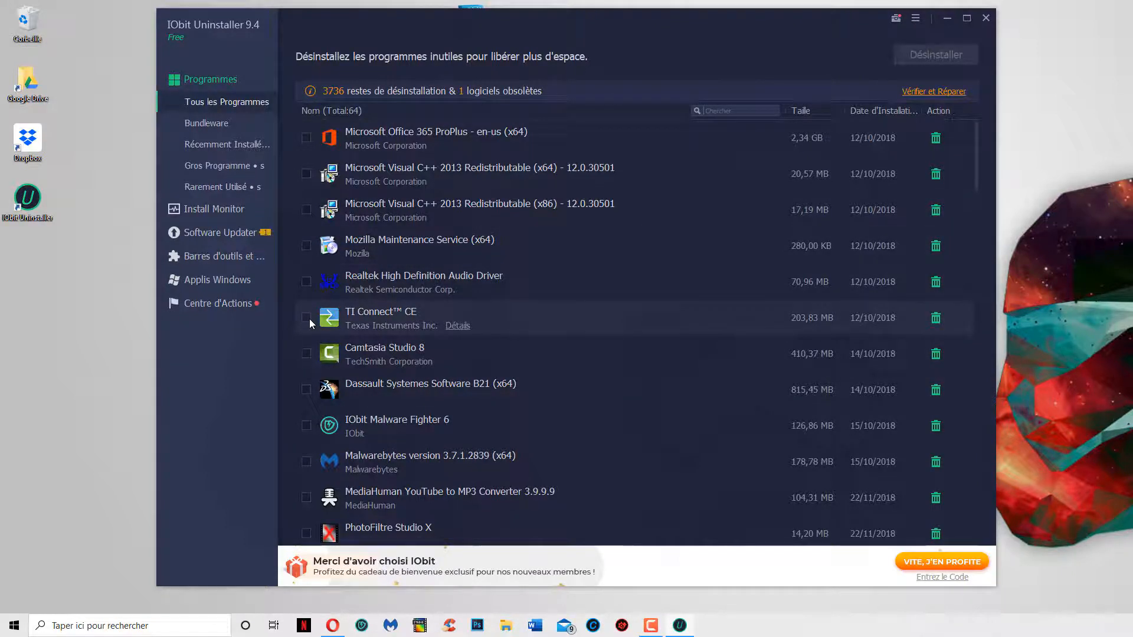
- Start uninstalling Camtasia Studio 8 with automatic file removal enabled and without creating a restore point
left_click(306, 354)
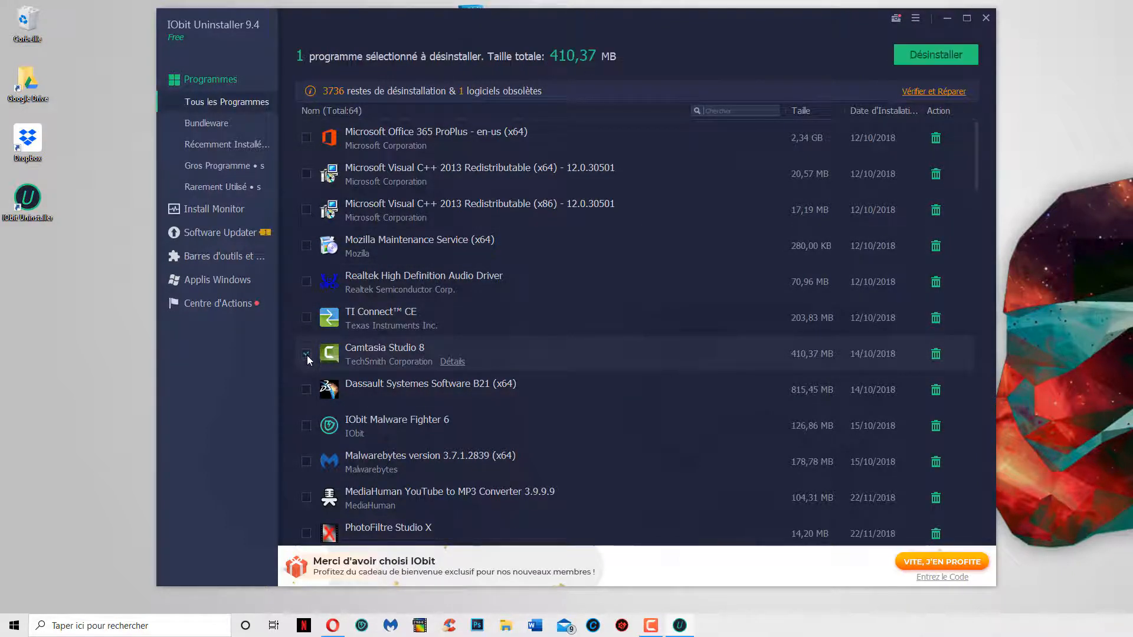
left_click(928, 62)
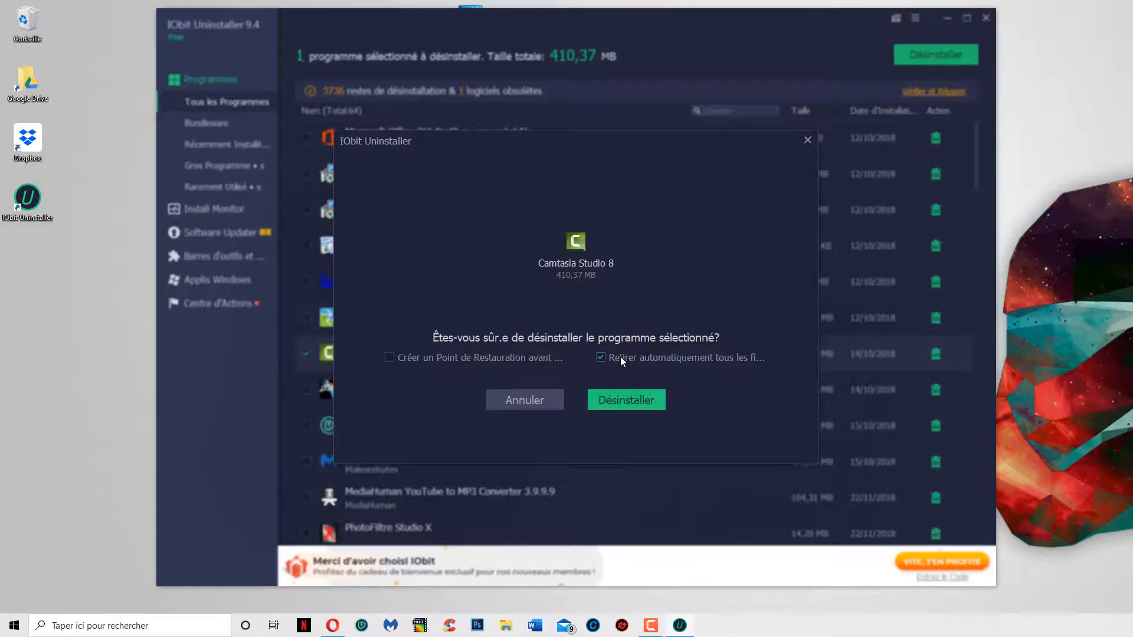
left_click(604, 407)
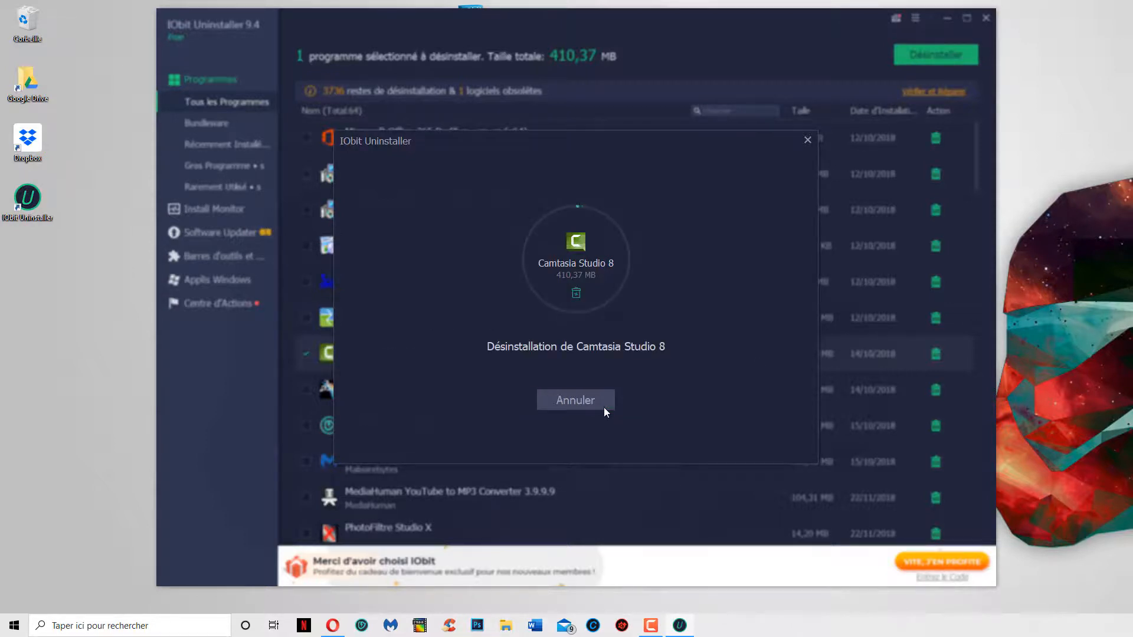